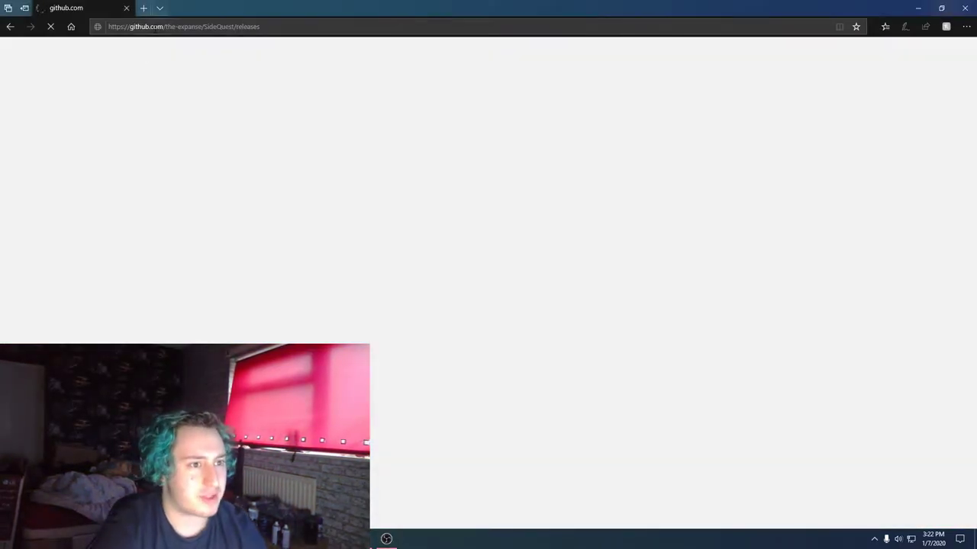
Open a new browser tab alongside the SideQuest releases page.
click(160, 22)
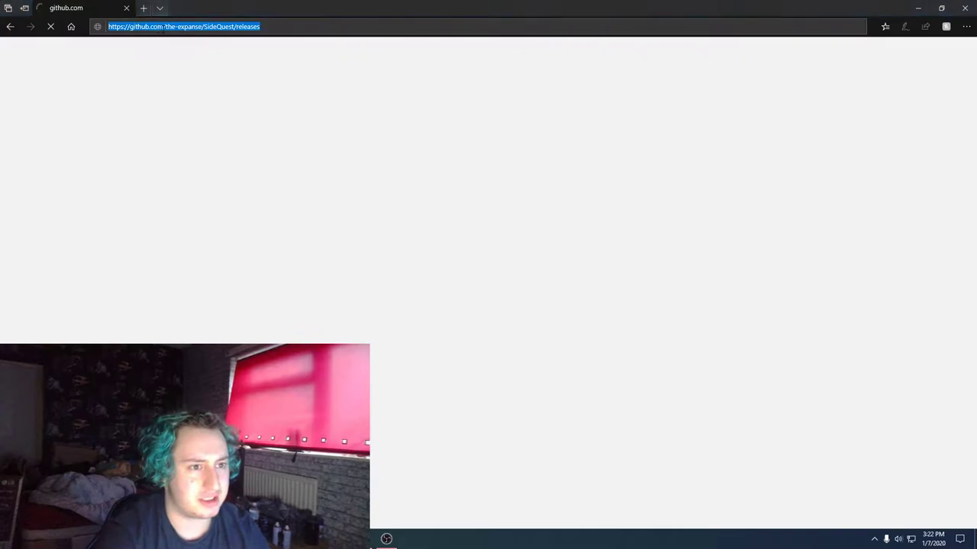
click(145, 8)
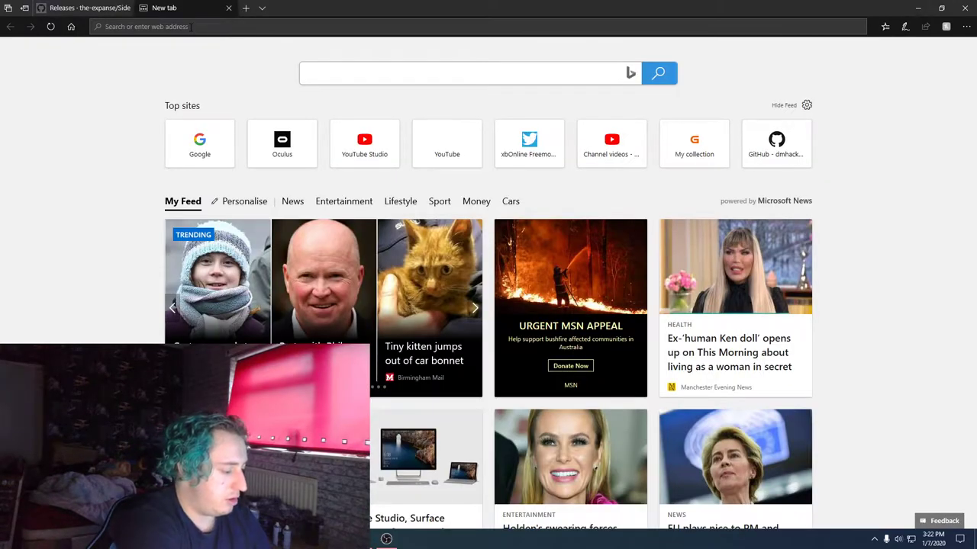
text(oculus quest)
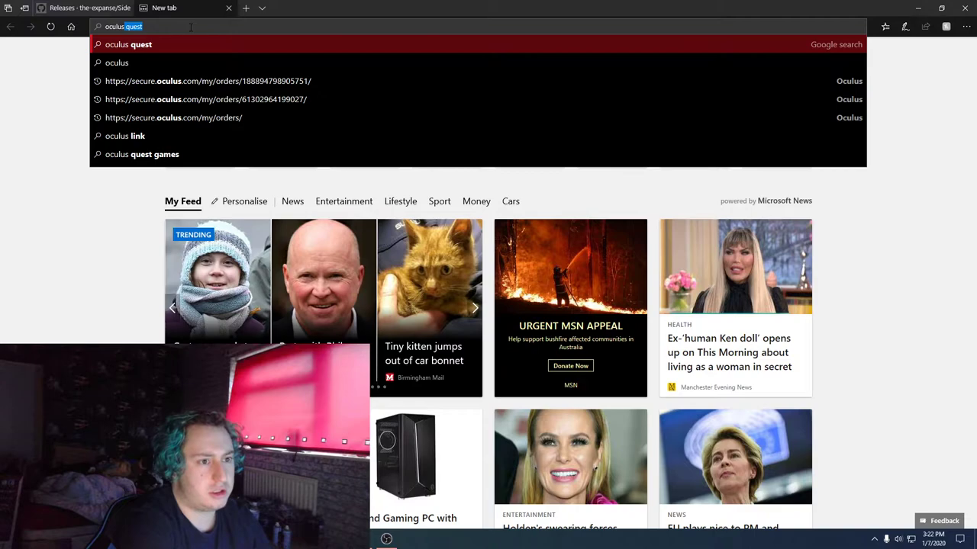
key(Down)
key(Down)
key(Down)
key(Up)
key(Up)
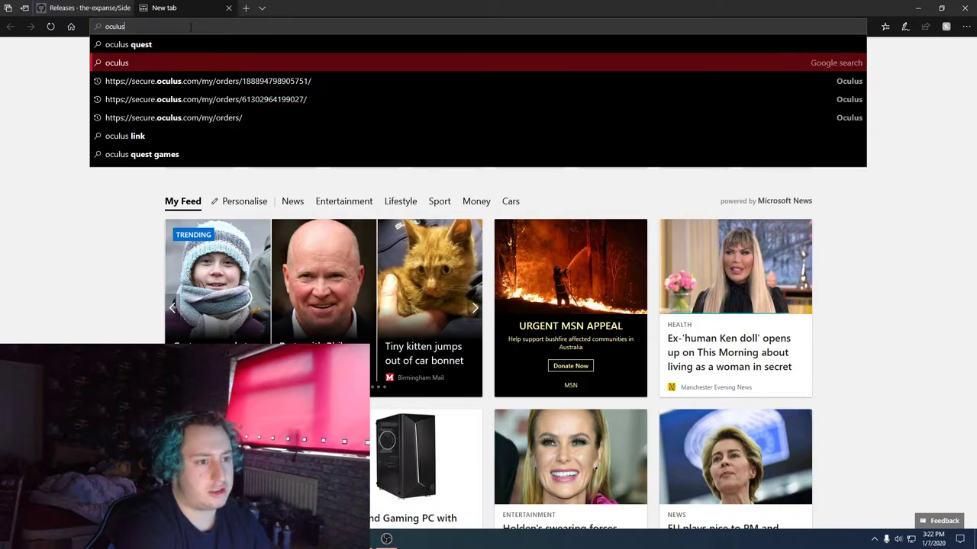
key(ctrl+a)
text(de)
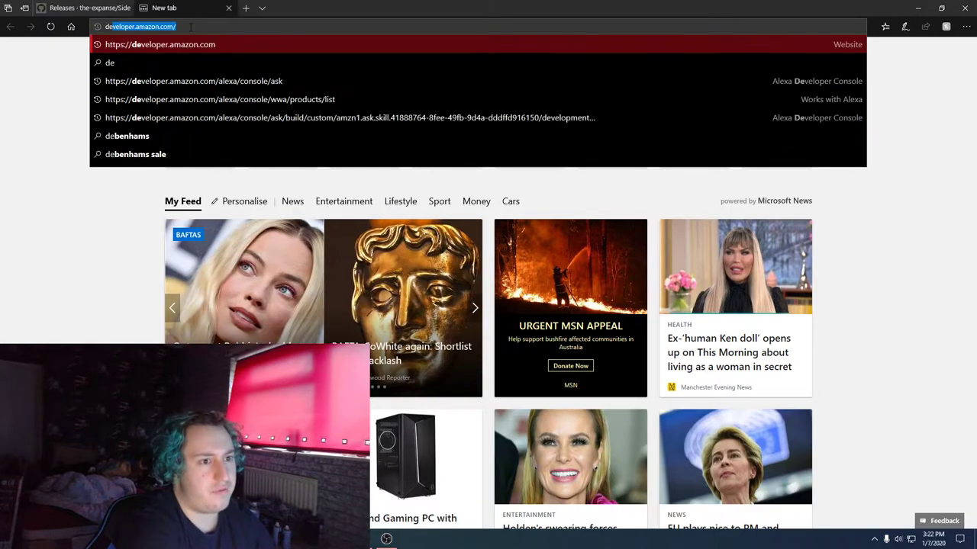
text(v)
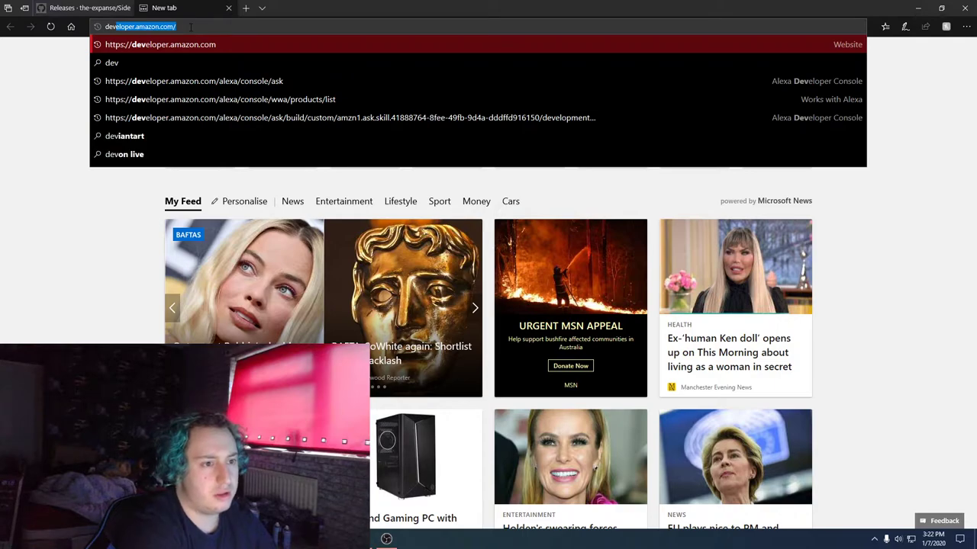
key(BackSpace)
key(BackSpace)
key(BackSpace)
key(BackSpace)
Search the web for "oculus dev" and open the Oculus Developer Center result.
text(ocvu)
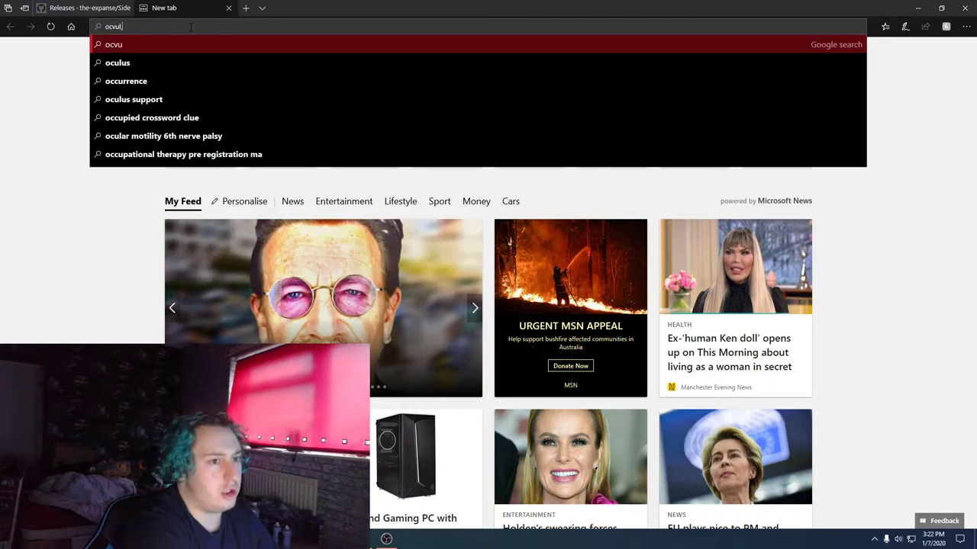
key(BackSpace)
key(BackSpace)
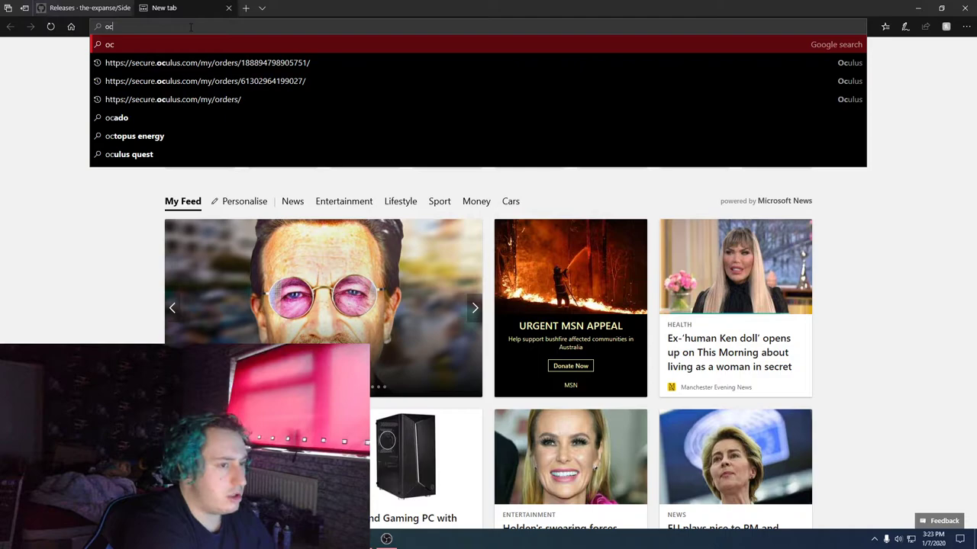
text(ulus d)
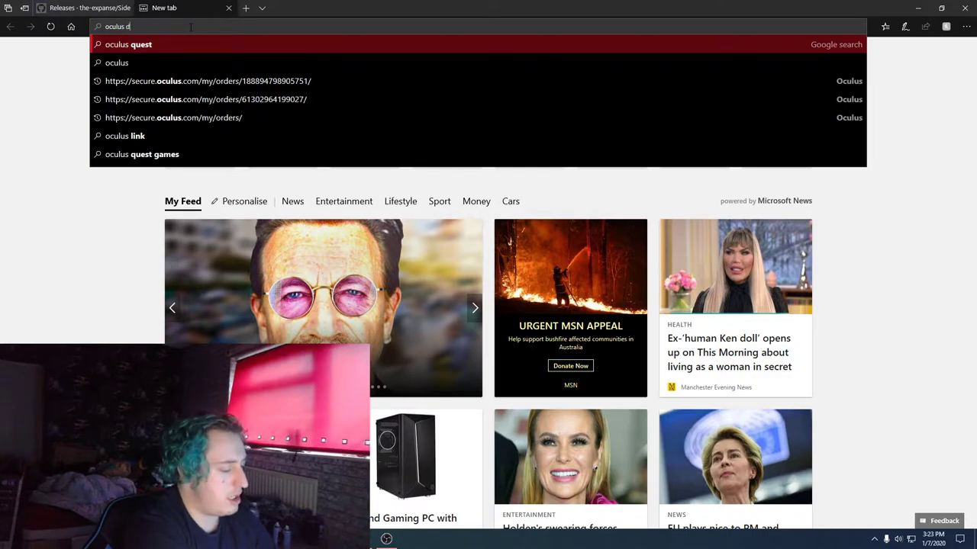
text(ev)
key(Return)
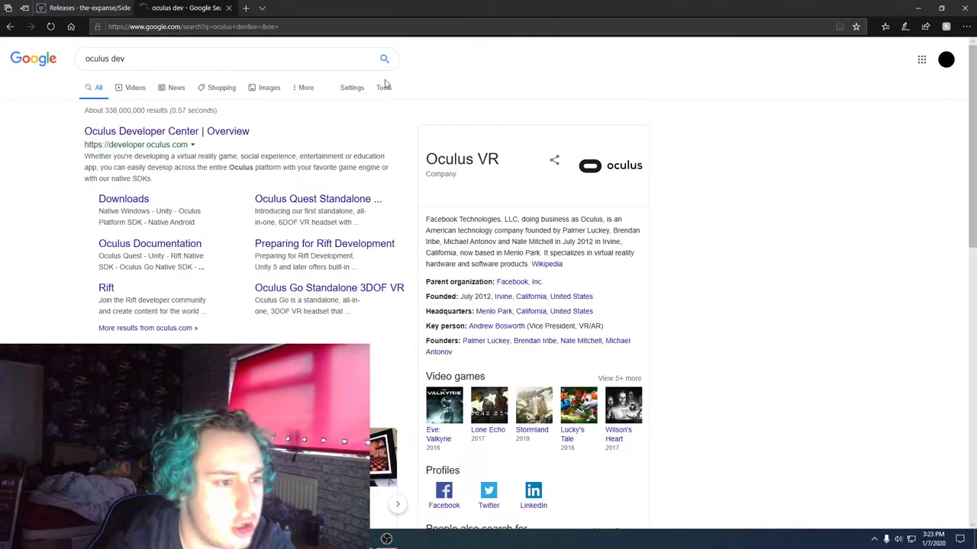
click(248, 135)
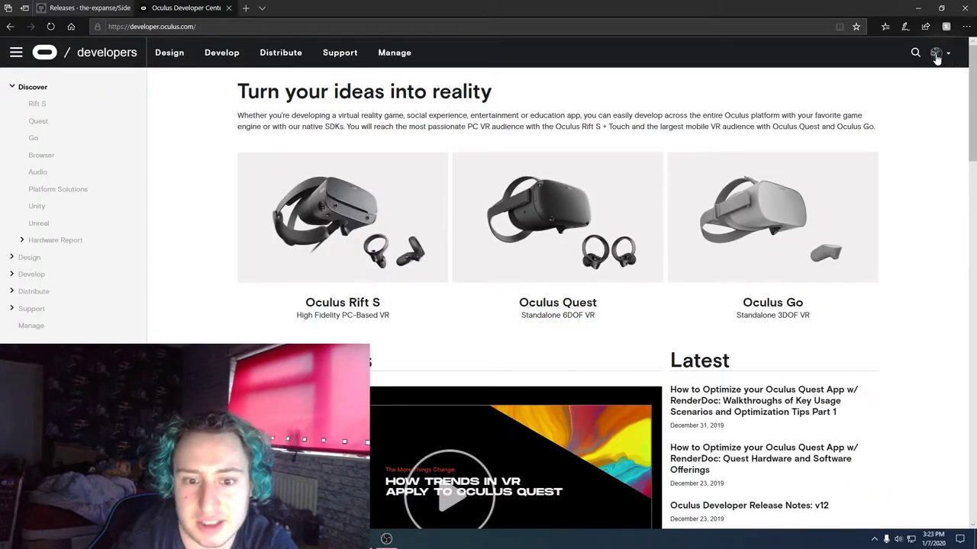
Go to the Downloads page in the Develop section and open its Miscellaneous downloads.
click(38, 277)
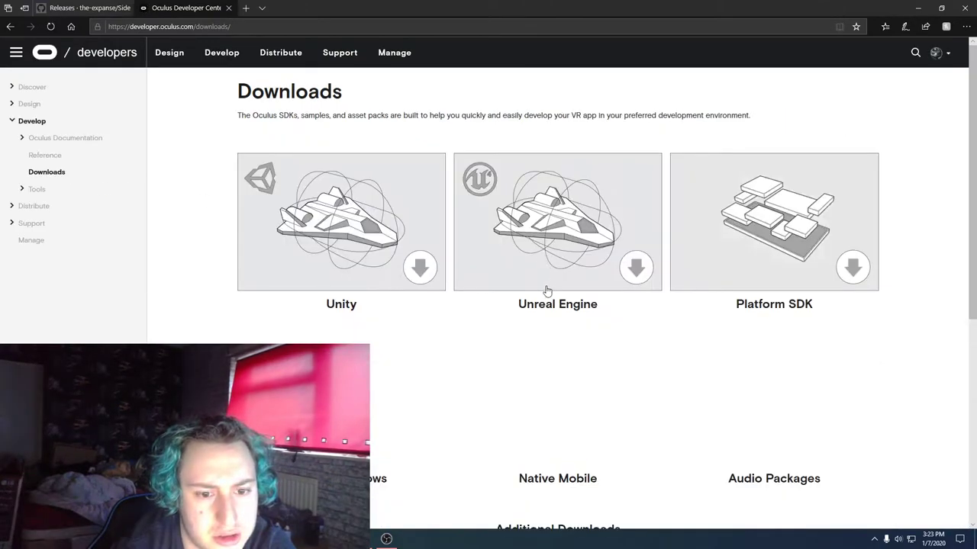
scroll(405, 306, down, 5)
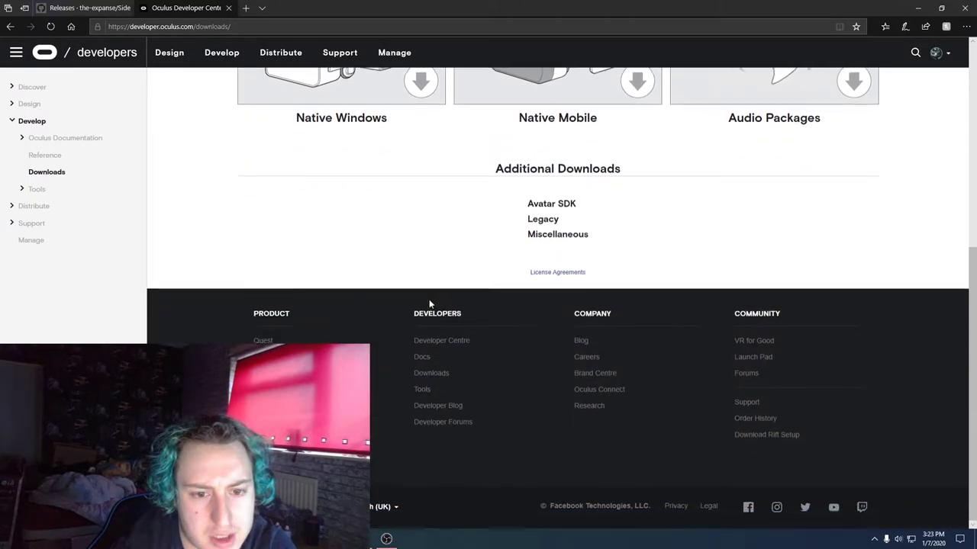
click(554, 233)
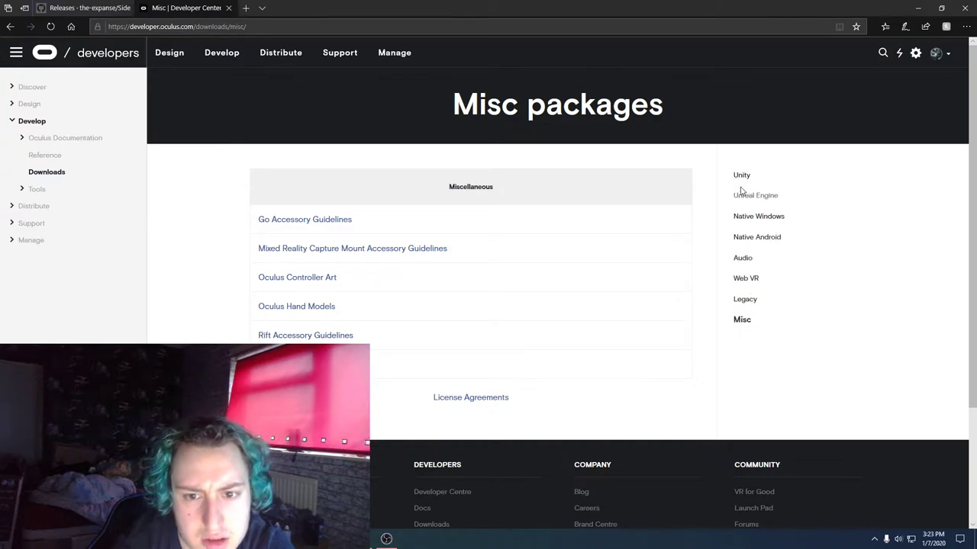
Open the Command Line Utility page of the developer Tools and look through its download options and commands.
click(39, 190)
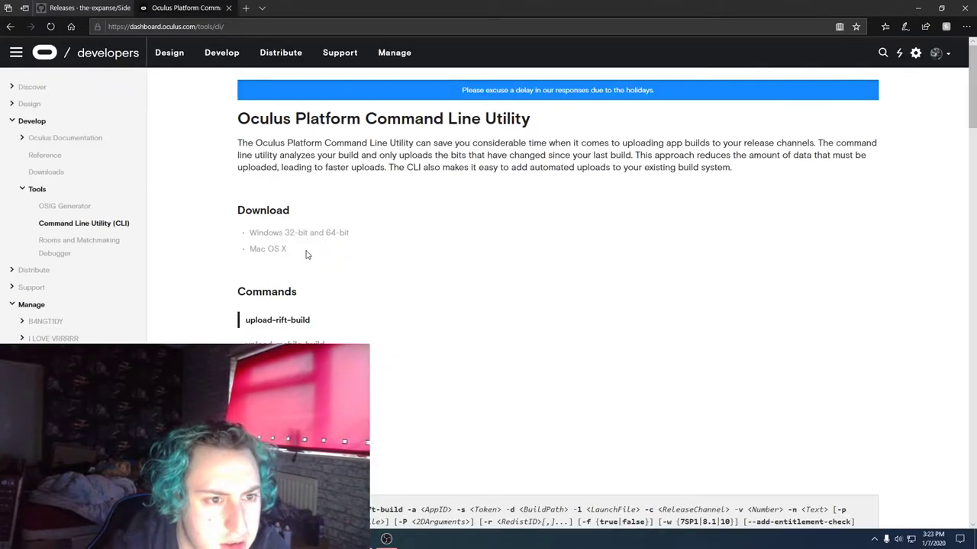
scroll(320, 235, down, 2)
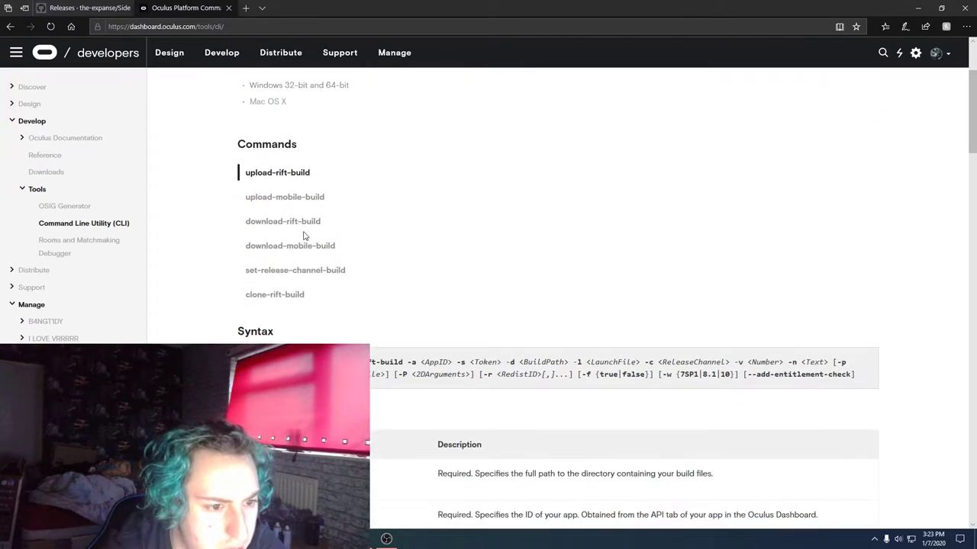
scroll(304, 236, down, 1)
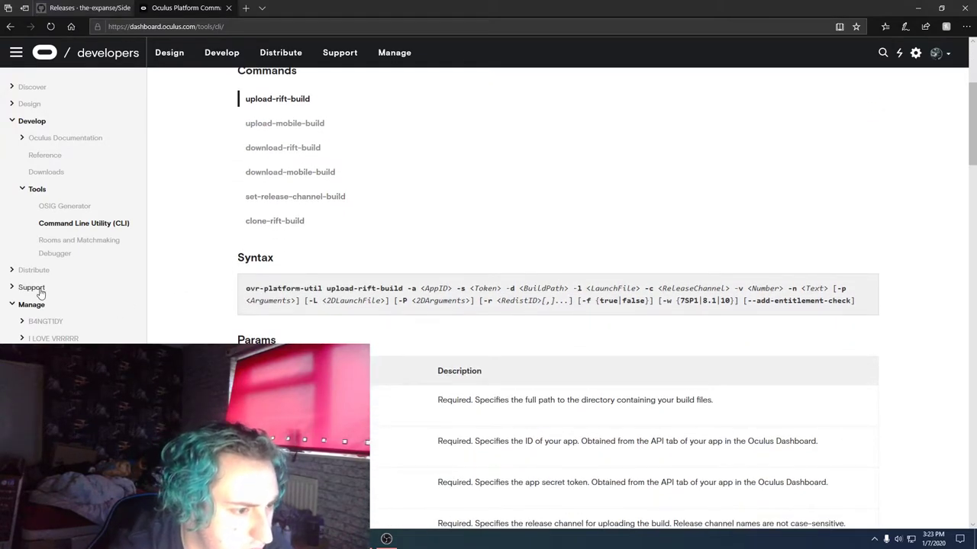
Examine the Oculus Quest Application page in the Support section and close the developer site's tab.
click(34, 287)
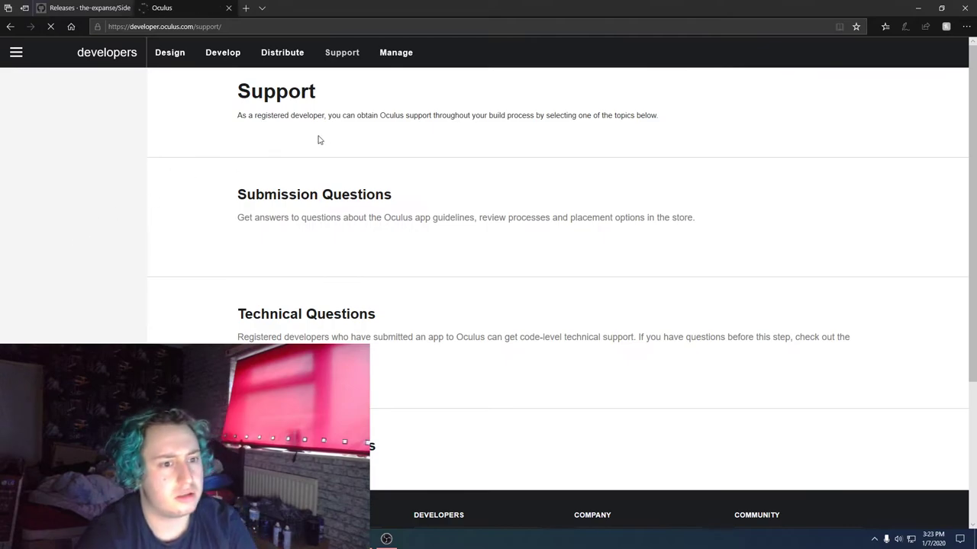
scroll(301, 234, down, 2)
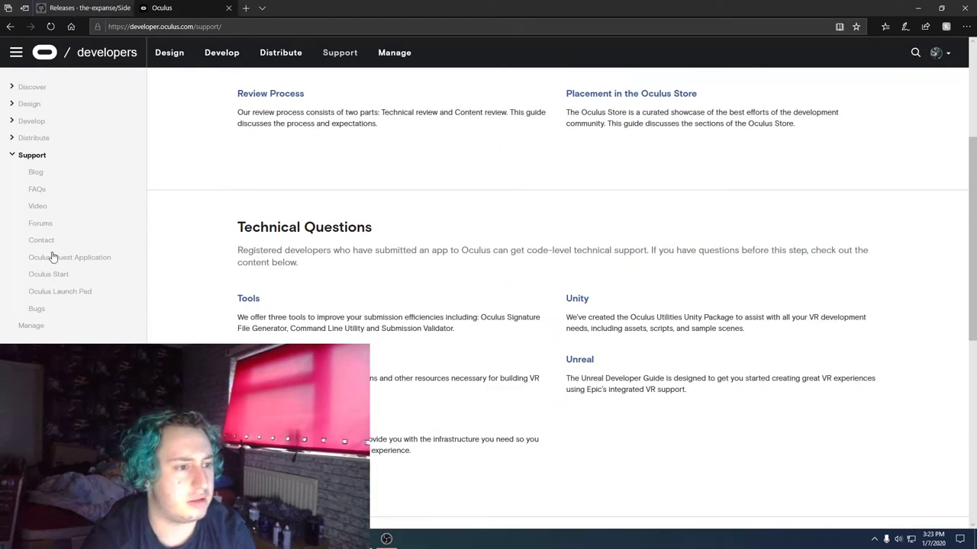
click(99, 258)
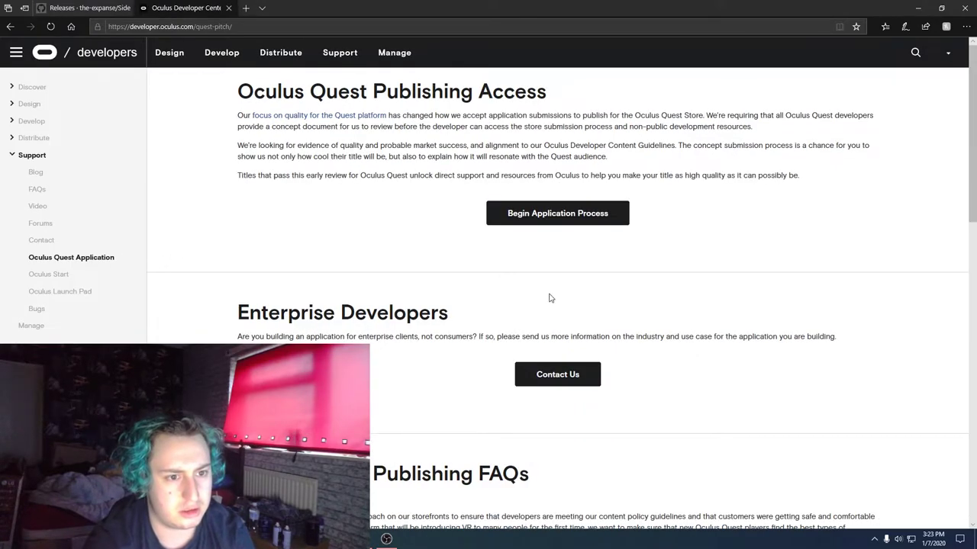
scroll(523, 320, down, 15)
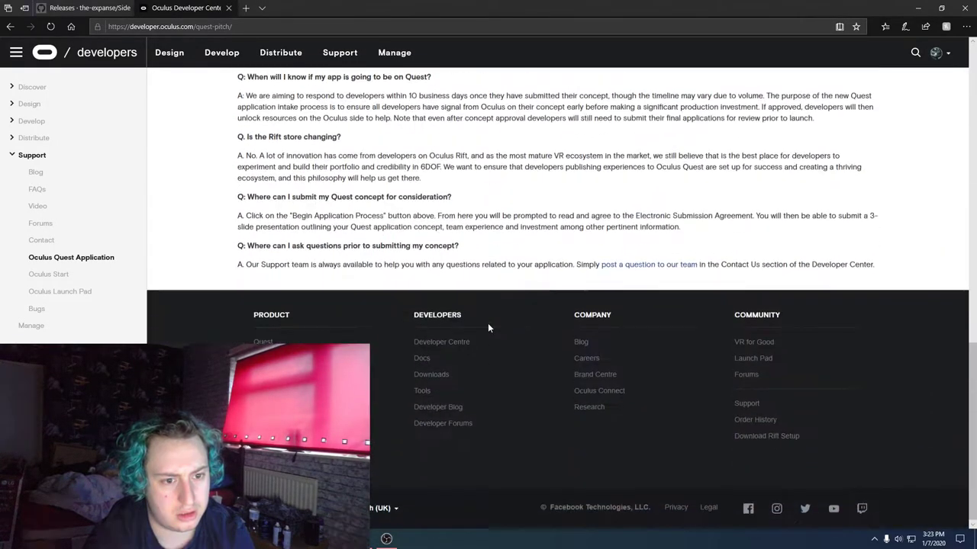
click(227, 7)
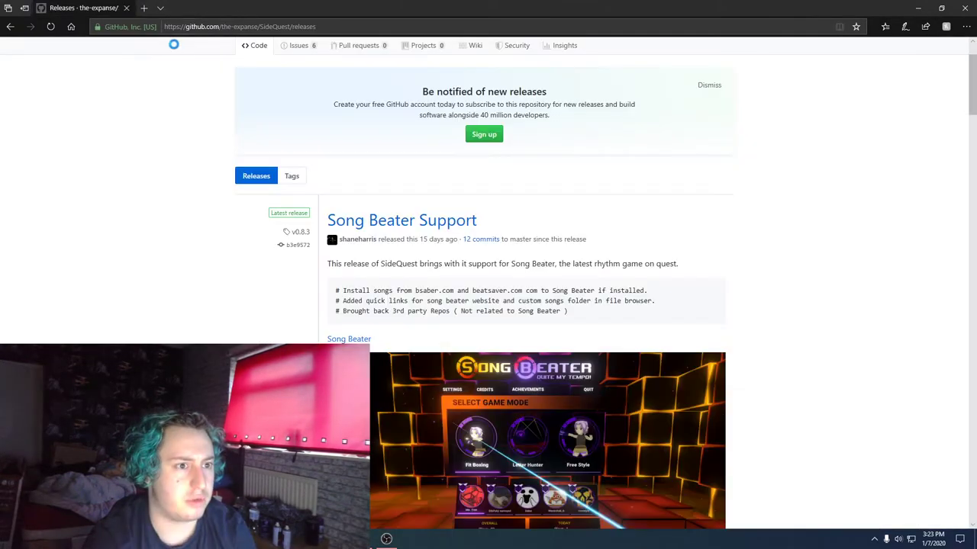
Open the previously visited Oculus ADB Drivers page from the browsing history in a new tab.
click(145, 8)
key(ctrl+h)
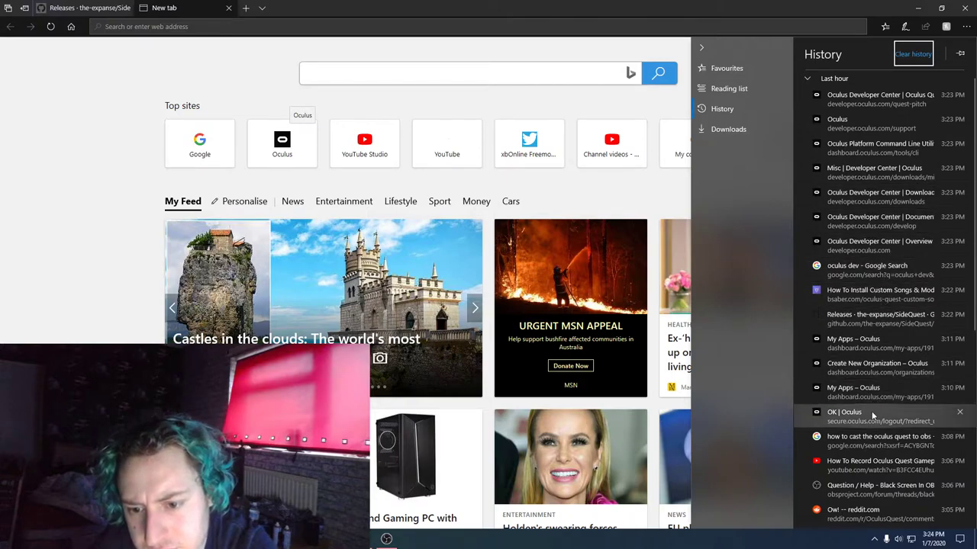
scroll(873, 418, down, 5)
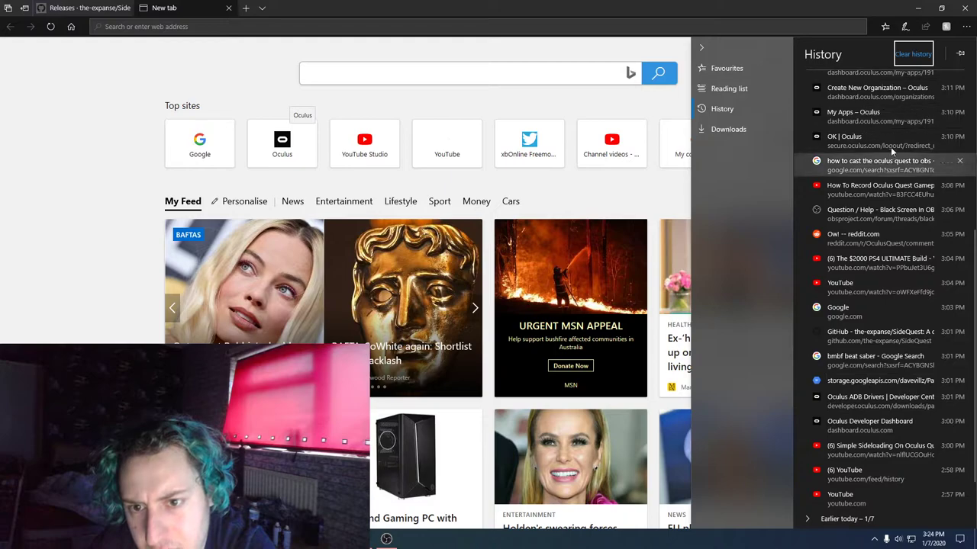
click(852, 405)
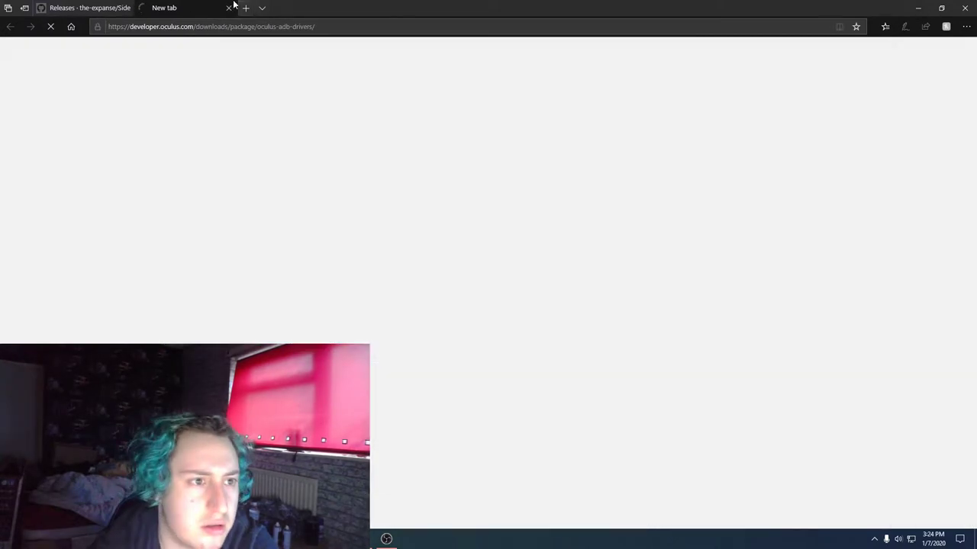
Open the previously visited Oculus developer My Apps page from the browsing history in another new tab.
click(245, 8)
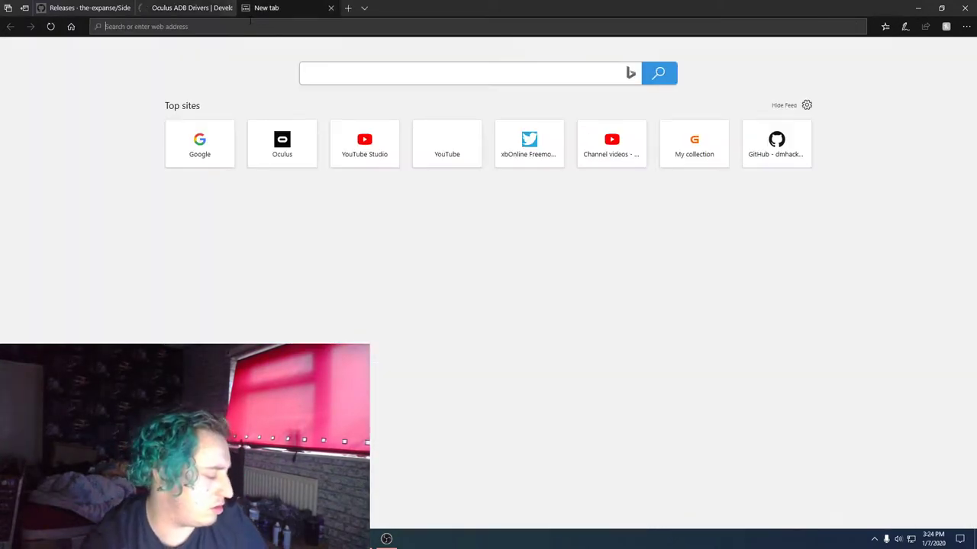
click(885, 26)
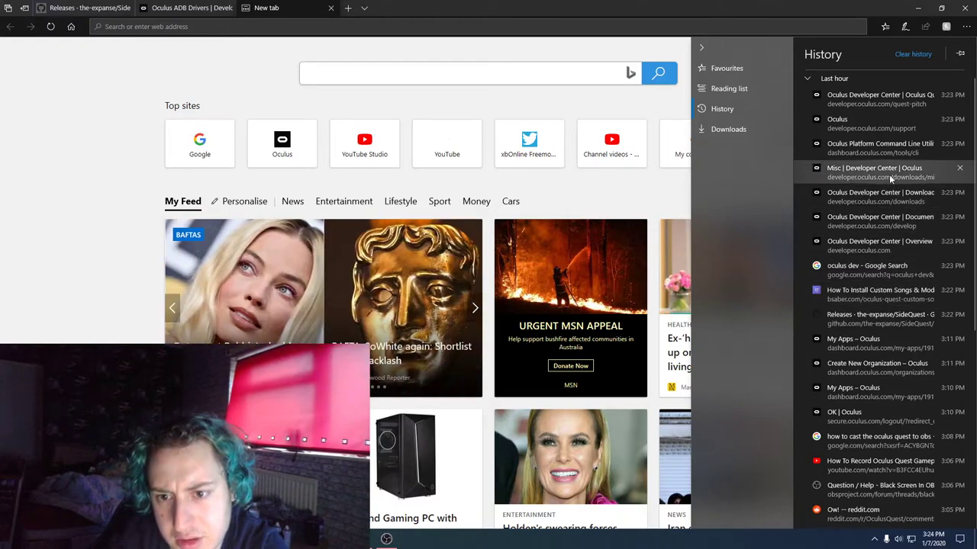
scroll(908, 381, down, 3)
scroll(909, 399, down, 2)
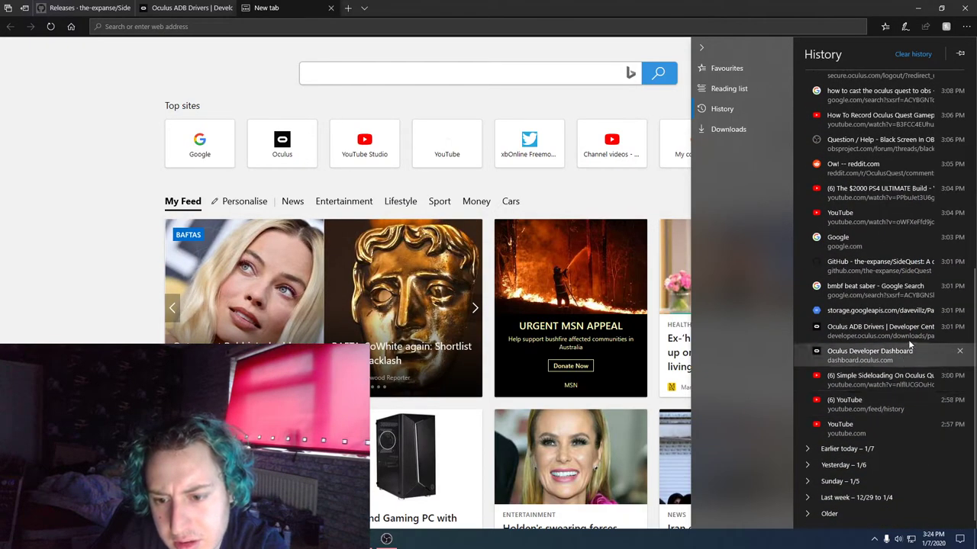
scroll(883, 117, up, 1)
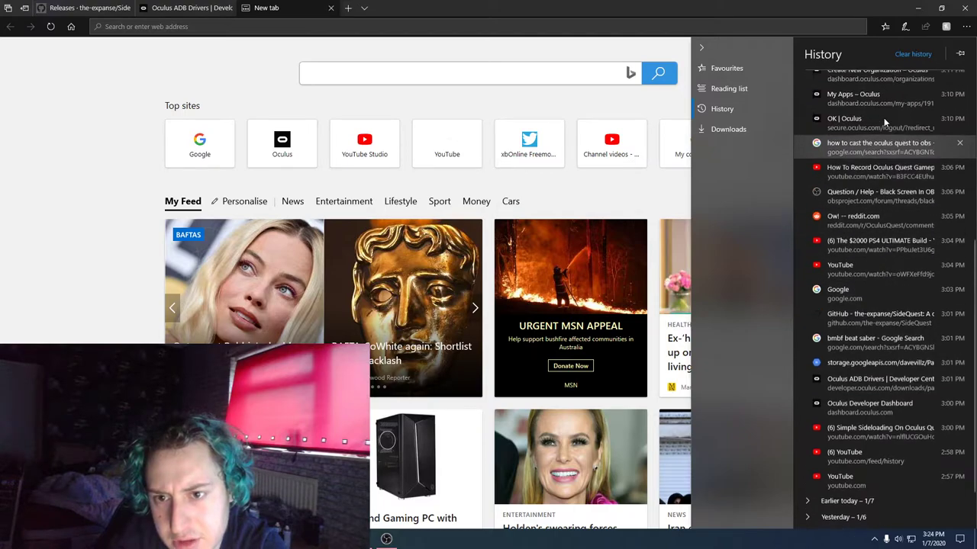
click(879, 110)
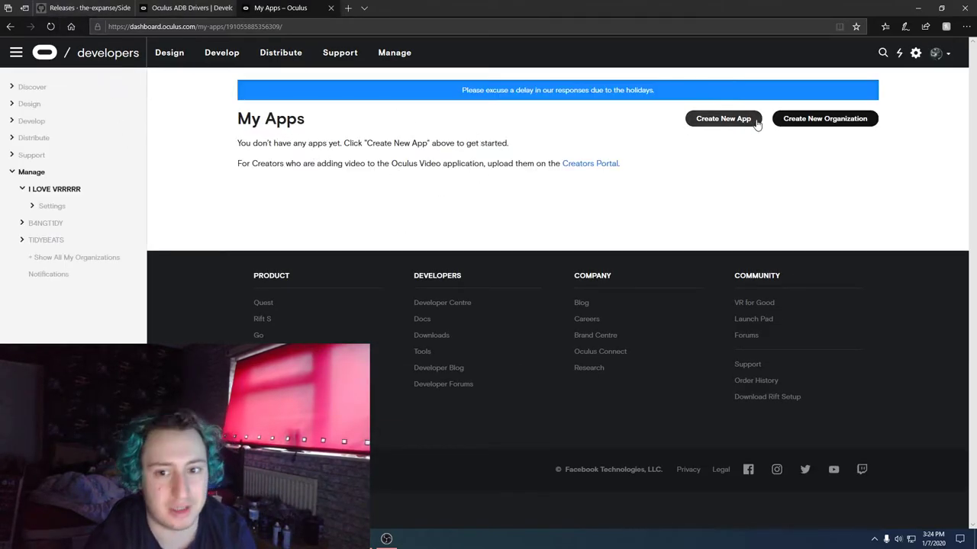
Create an organization named "ghdsfgdsgfs", accepting the acknowledgement and the Developer Non-Disclosure Agreement, and close its tab.
click(802, 125)
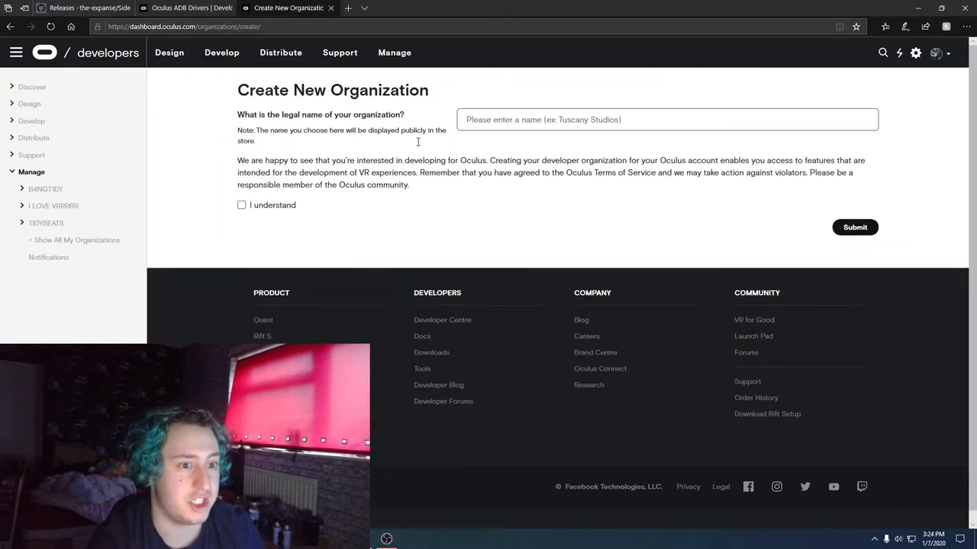
text(ghdsfgdsgfs)
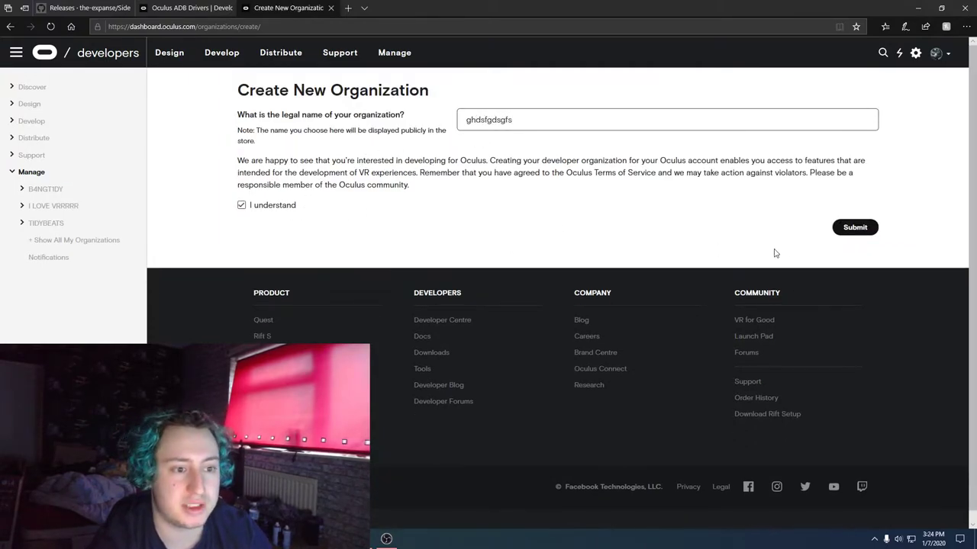
click(874, 229)
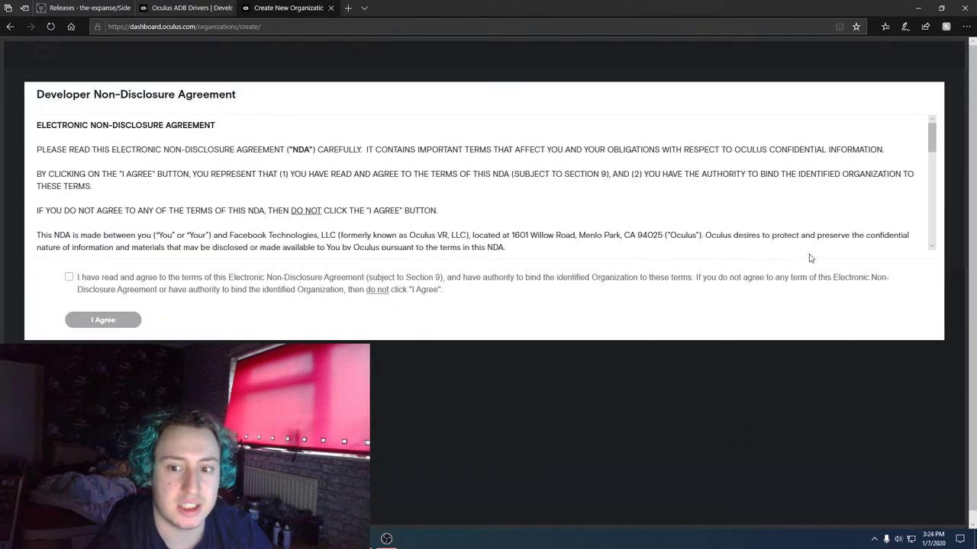
click(69, 277)
click(92, 321)
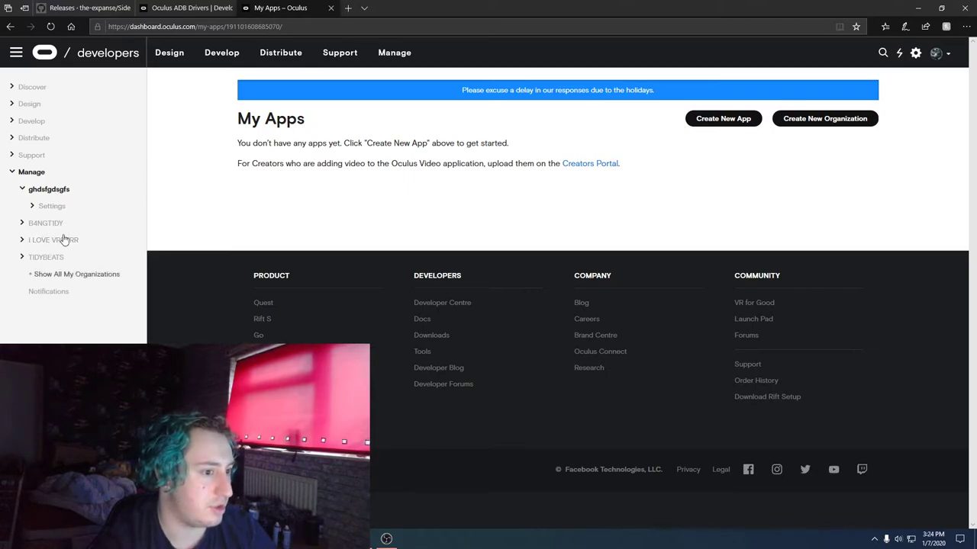
click(328, 11)
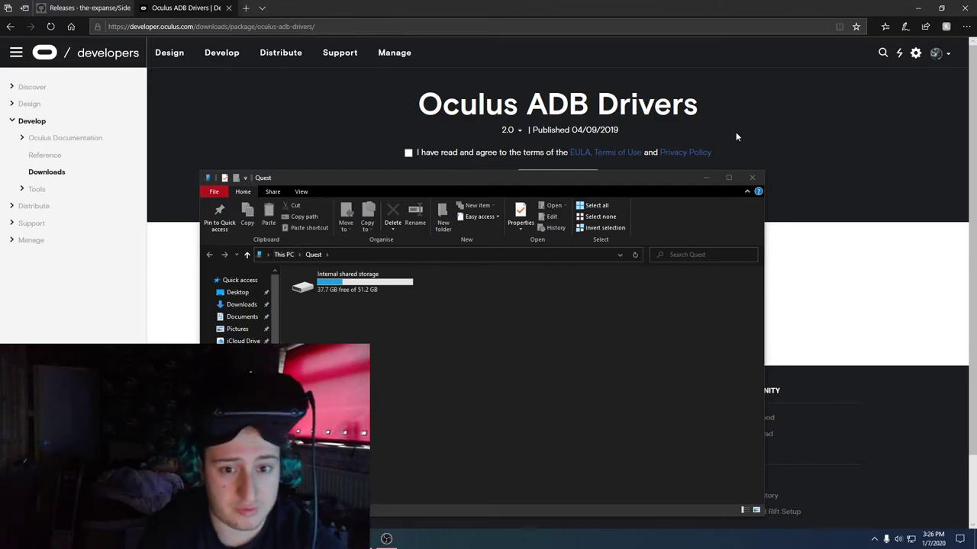
Agree to the Oculus ADB Drivers 2.0 terms, download and open the driver archive, and close the Quest storage window.
click(705, 177)
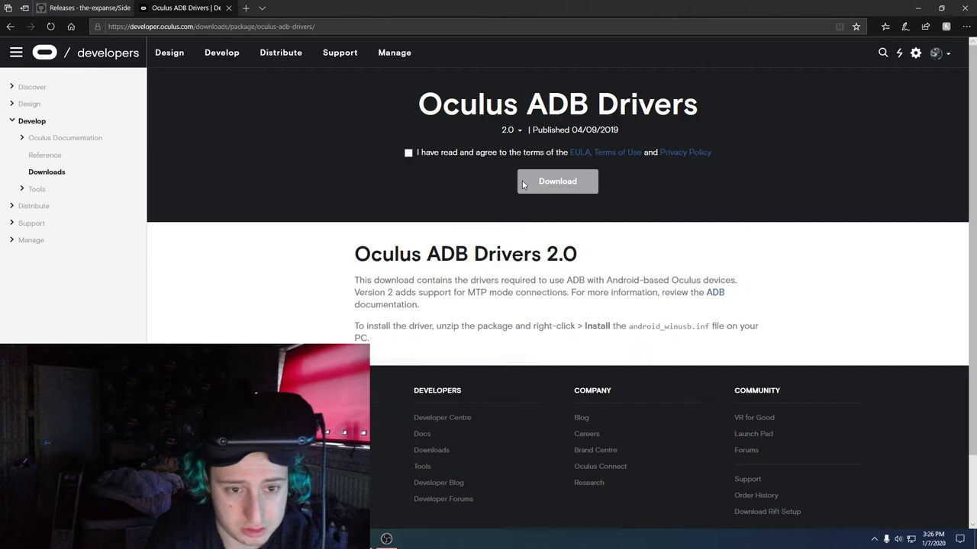
click(408, 154)
click(581, 188)
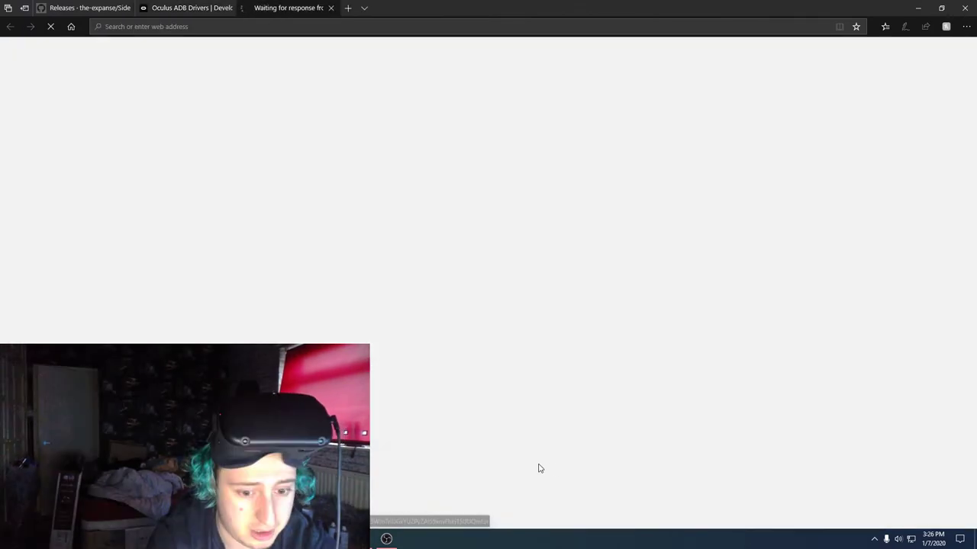
click(514, 516)
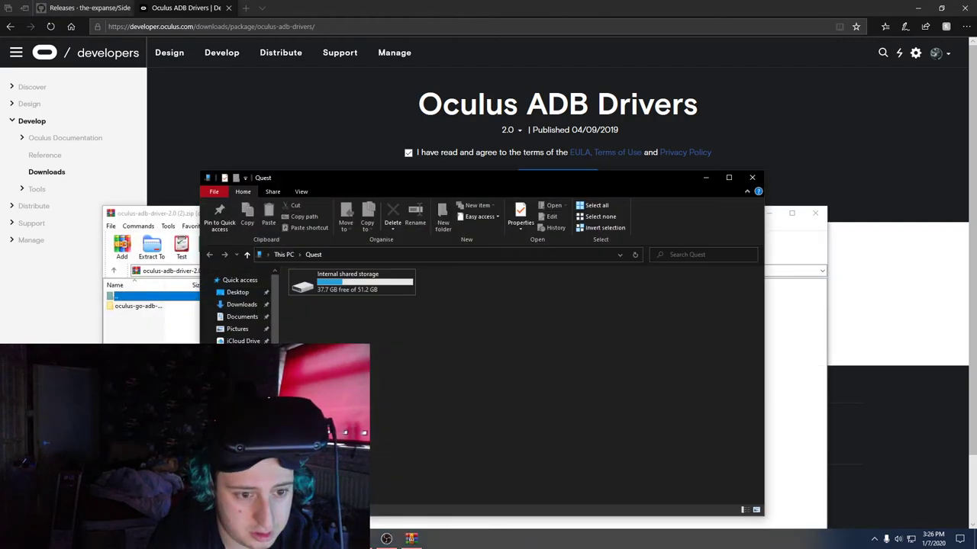
click(750, 177)
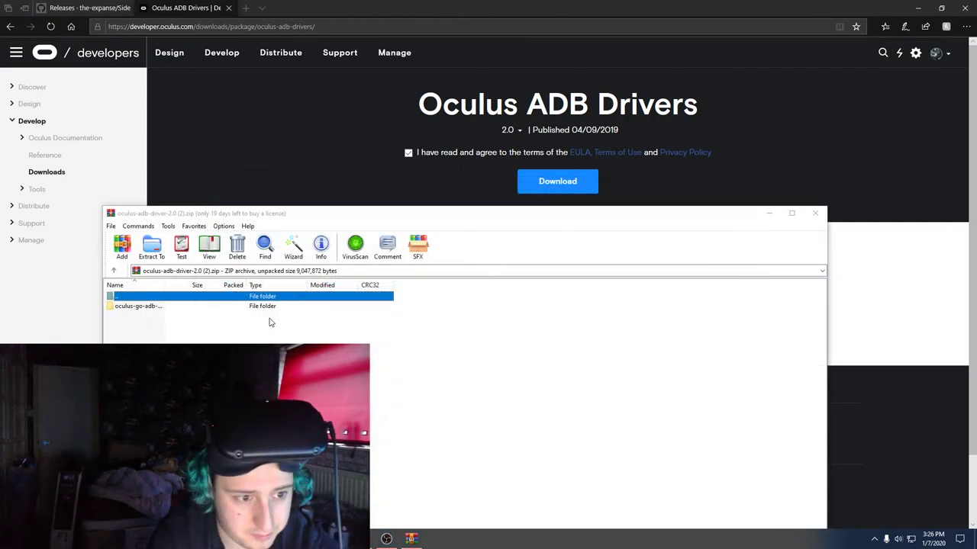
Look inside the usb_driver folder of the downloaded driver archive and close the archive.
double_click(225, 307)
double_click(224, 306)
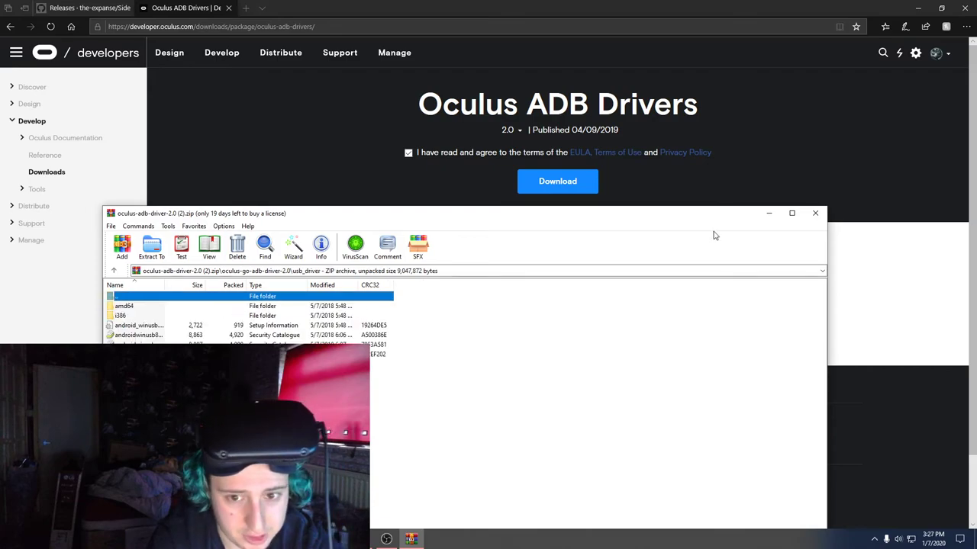
click(815, 212)
Locate android_winusb in the extracted driver folder's usb_driver subfolder from the desktop, show its Install option, and close the folder window.
click(917, 8)
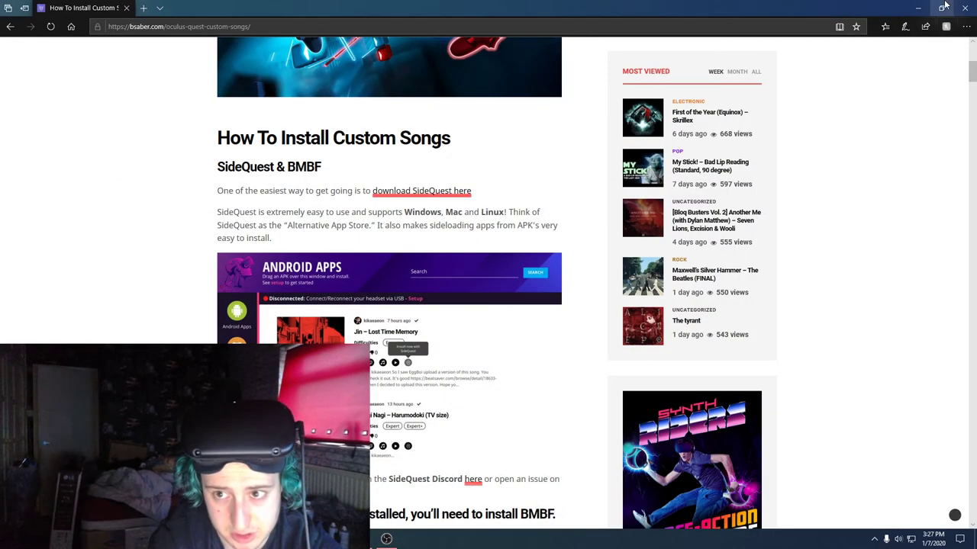
click(918, 7)
double_click(945, 20)
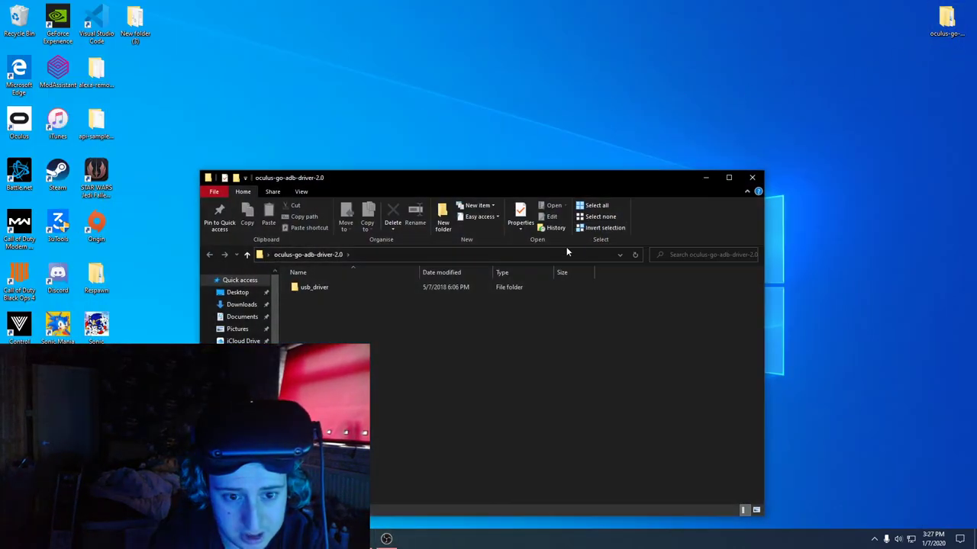
double_click(346, 289)
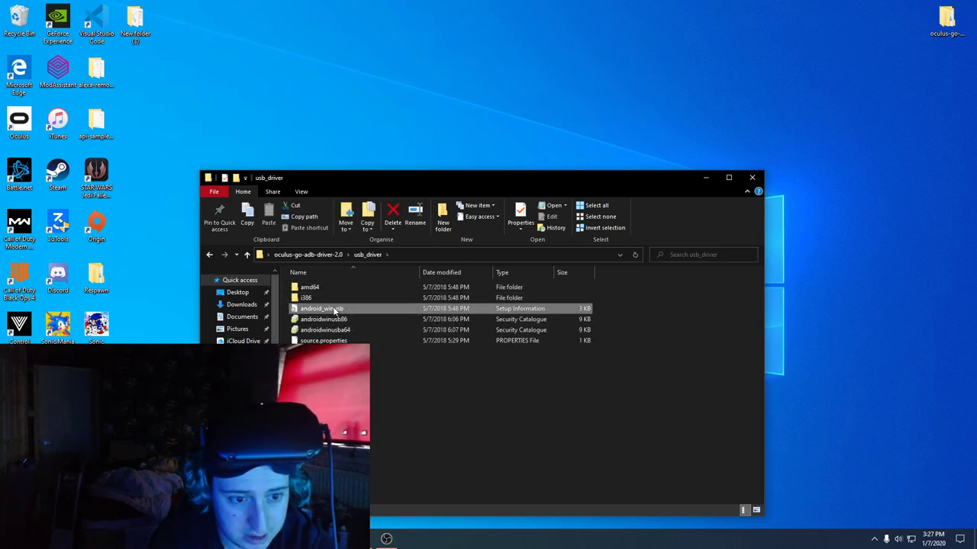
right_click(333, 311)
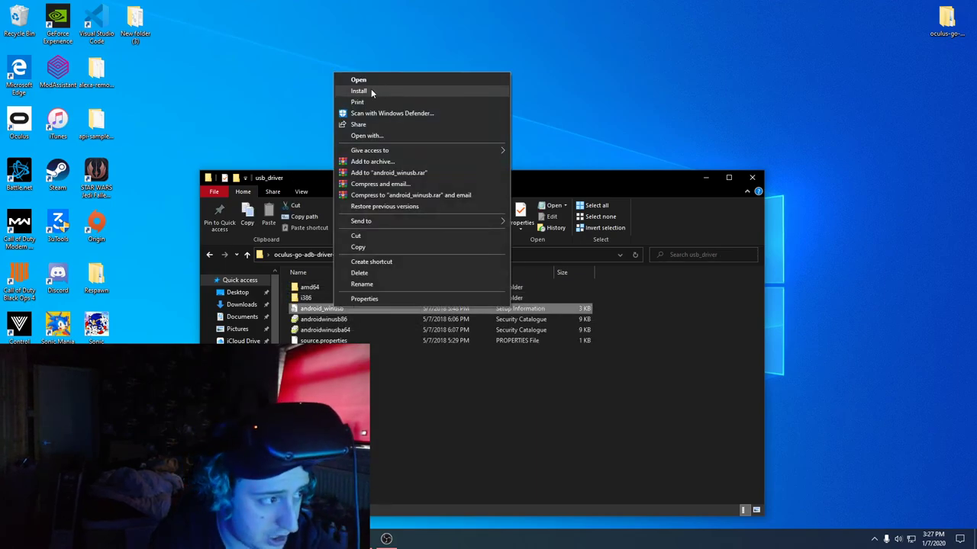
click(753, 178)
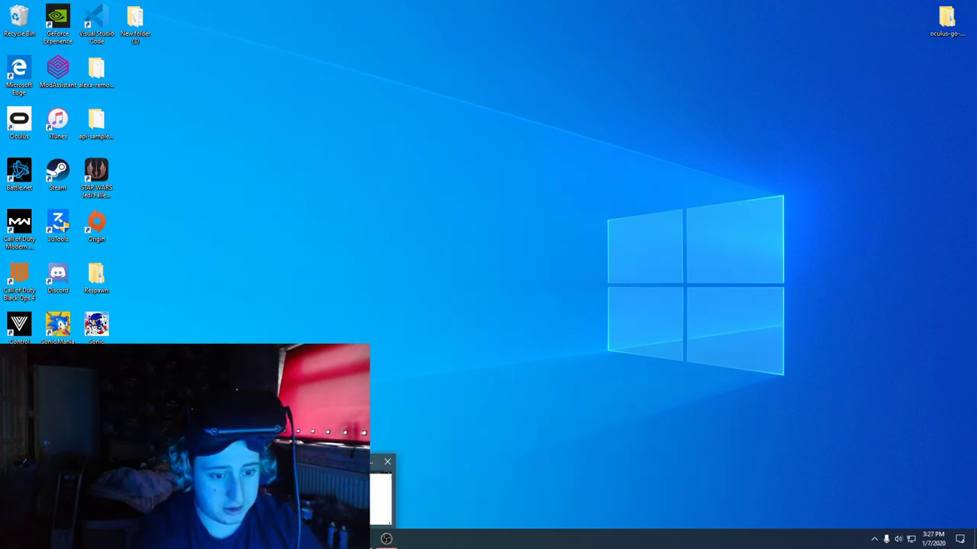
Return to the SideQuest releases page on GitHub and point out the SideQuest-Setup-0.8.3-x64-win.exe installer among the latest release's assets.
click(320, 496)
click(71, 6)
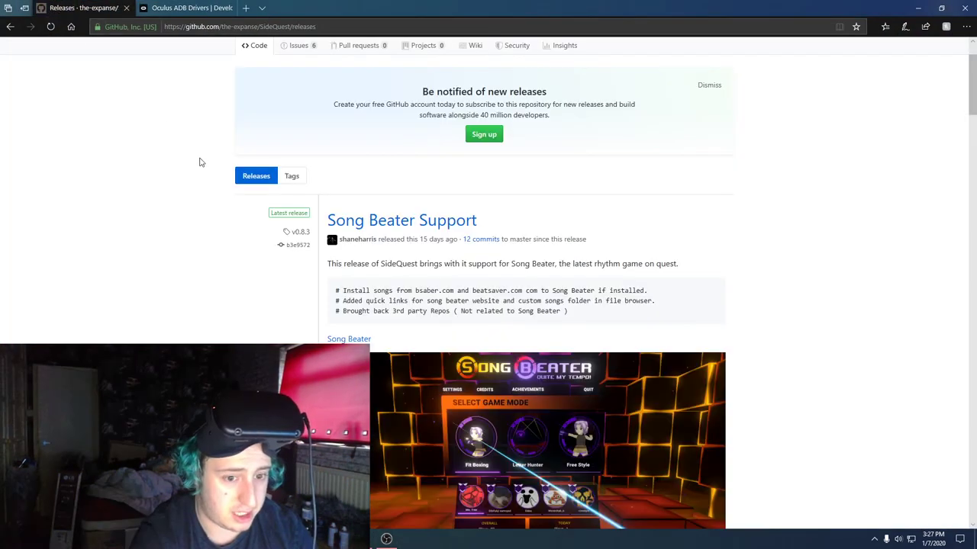
scroll(341, 300, down, 5)
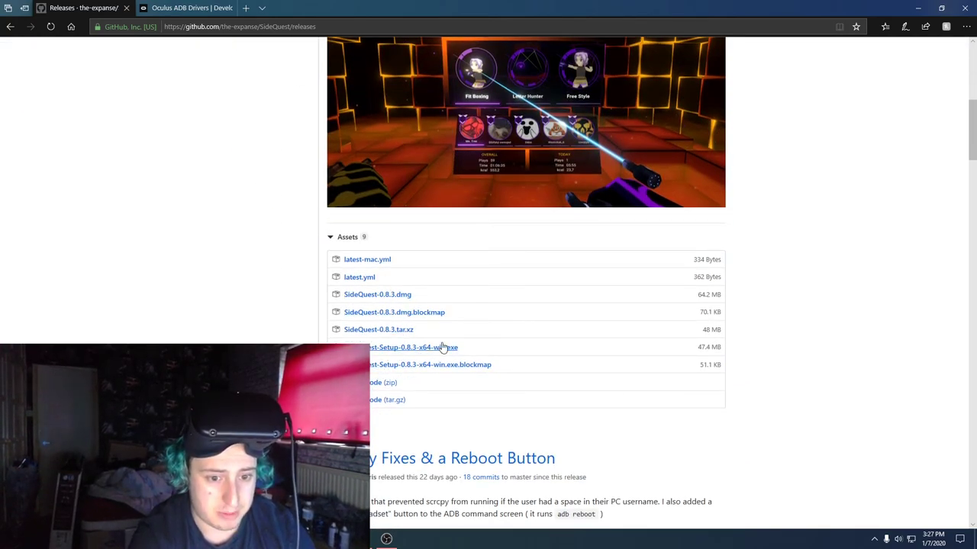
drag(463, 347, 378, 361)
triple_click(351, 347)
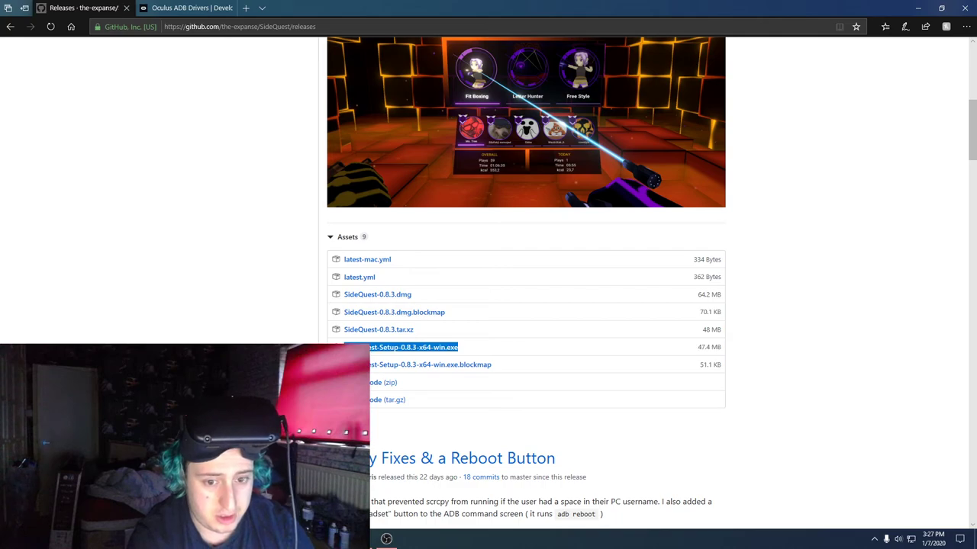
click(237, 220)
Minimize the browser and look through the featured and most popular games on the SideQuest home page.
click(915, 7)
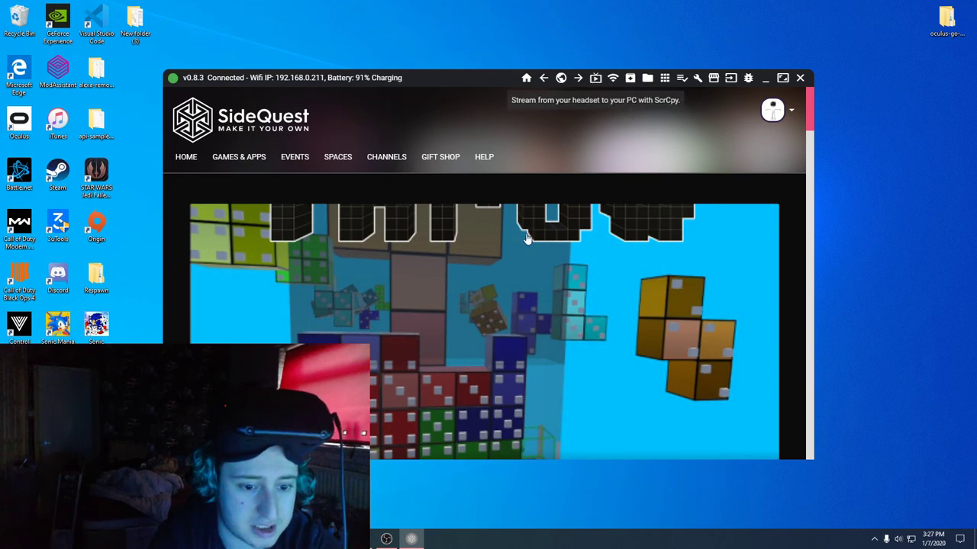
scroll(493, 359, down, 3)
scroll(493, 360, down, 3)
scroll(395, 267, up, 6)
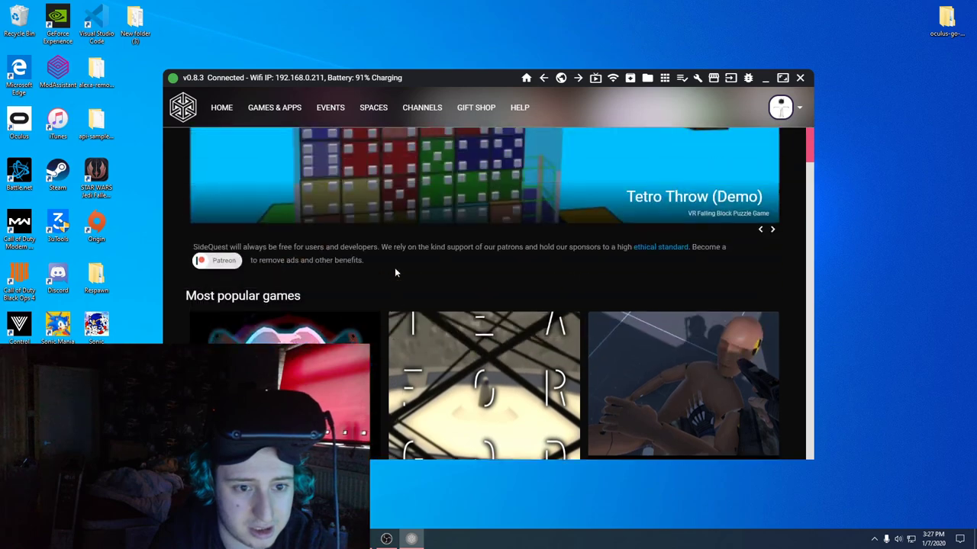